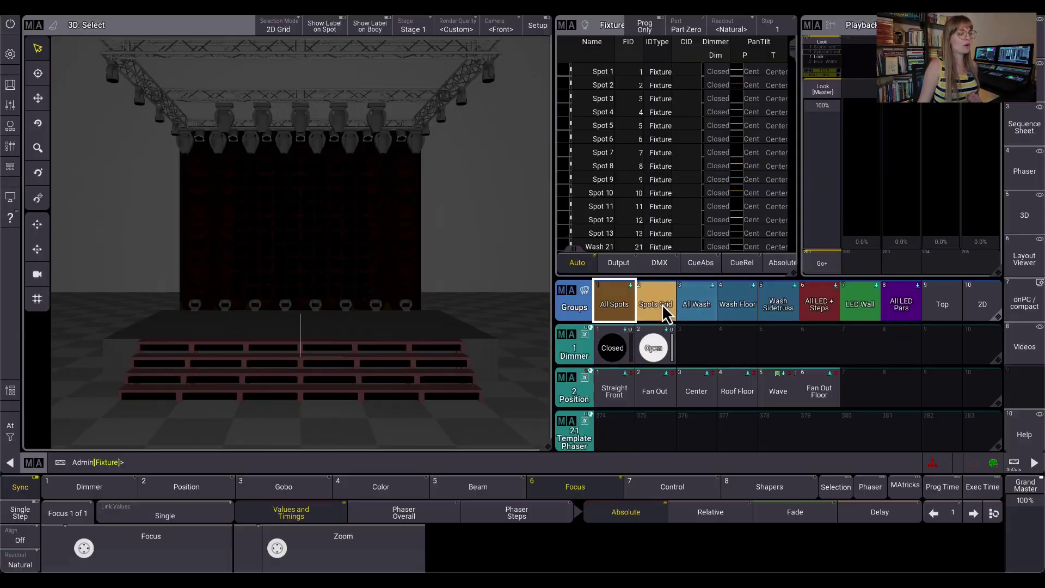
Select Spots Grid and apply Dimmer Open, Zoom Narrow and the Center position presets.
click(657, 304)
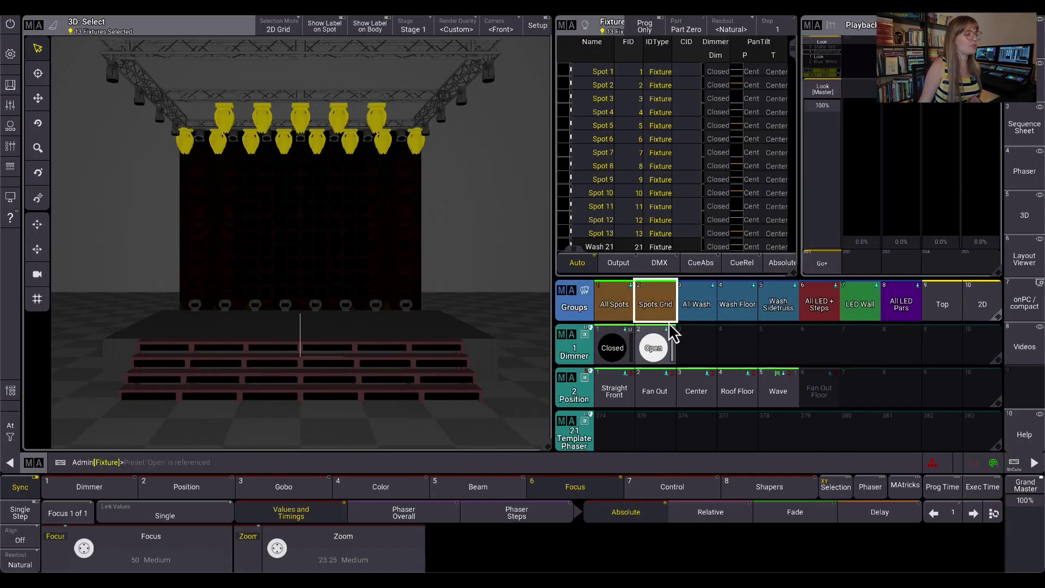
click(655, 349)
click(397, 565)
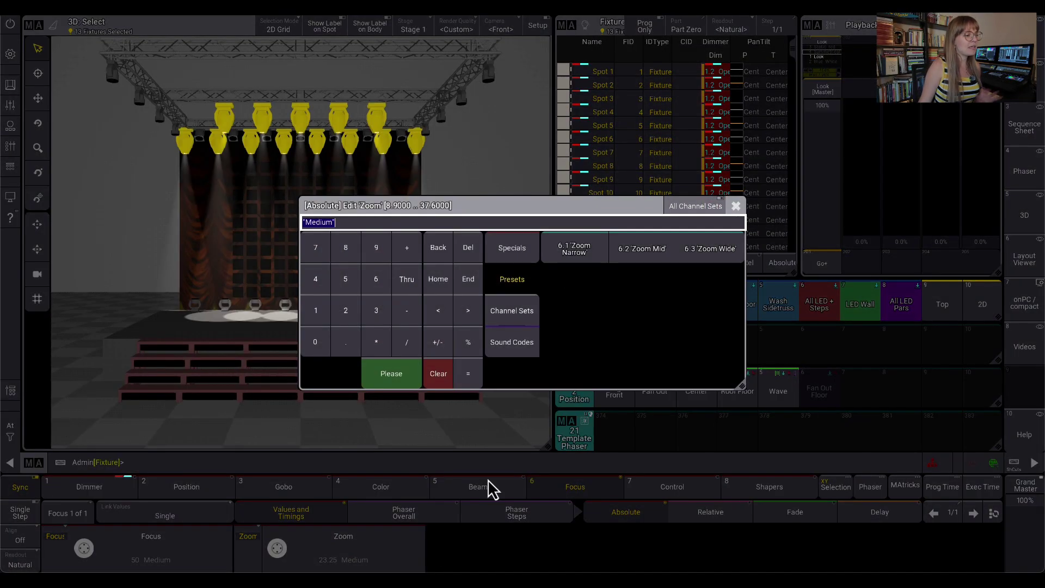
click(572, 256)
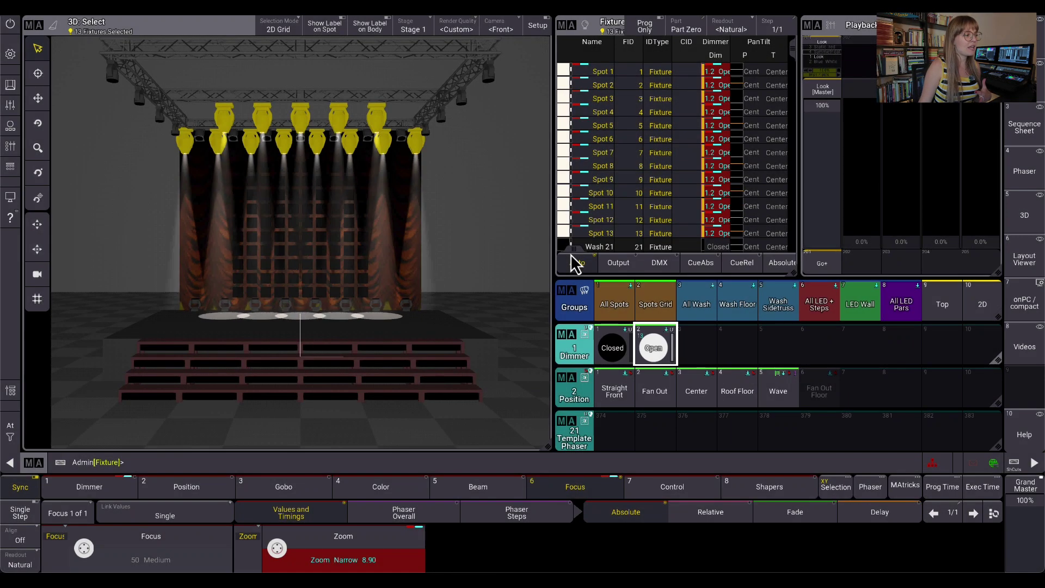
click(704, 400)
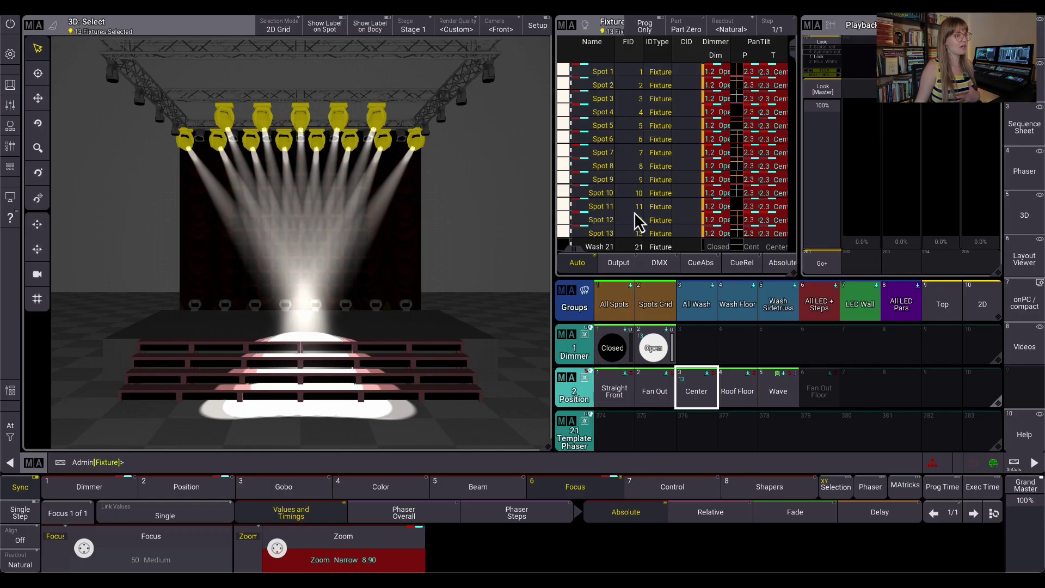
Store the centred spot look as a sequence on executor 202 and play it.
click(824, 463)
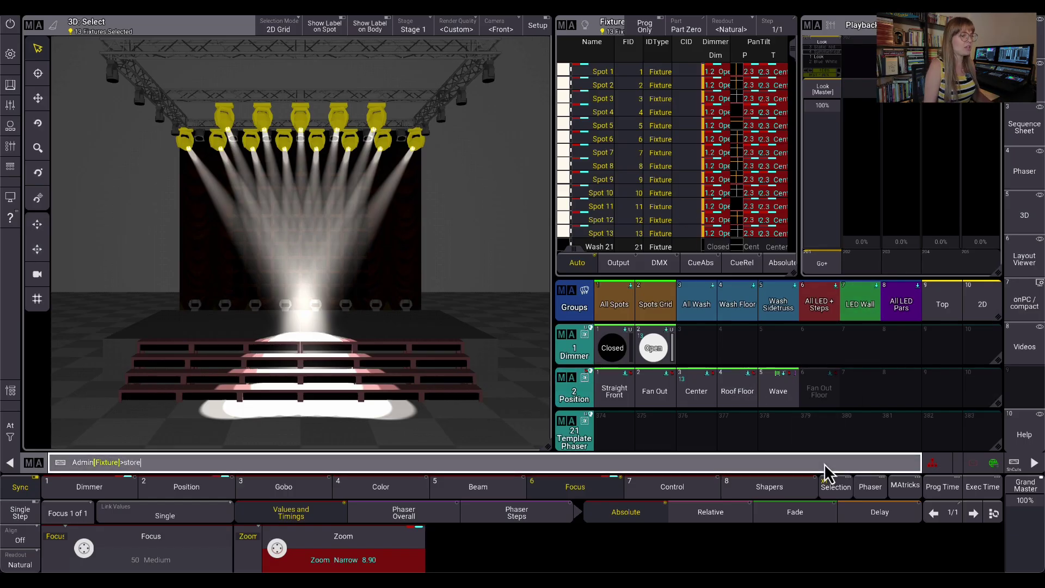
text(store)
click(857, 52)
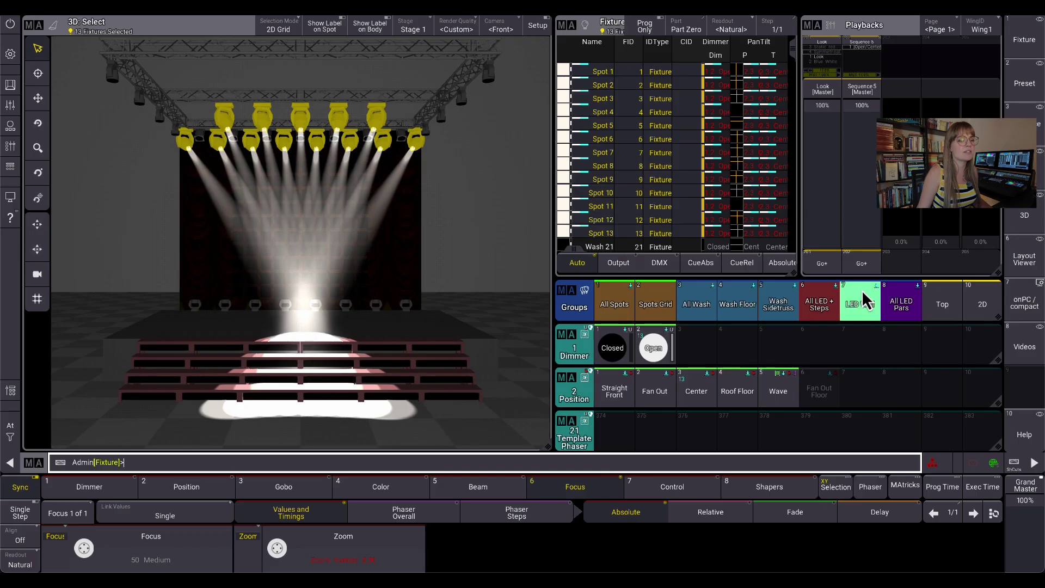
click(860, 266)
Clear the programmer and label executor 202 as Base#2.
drag(27, 462, 58, 437)
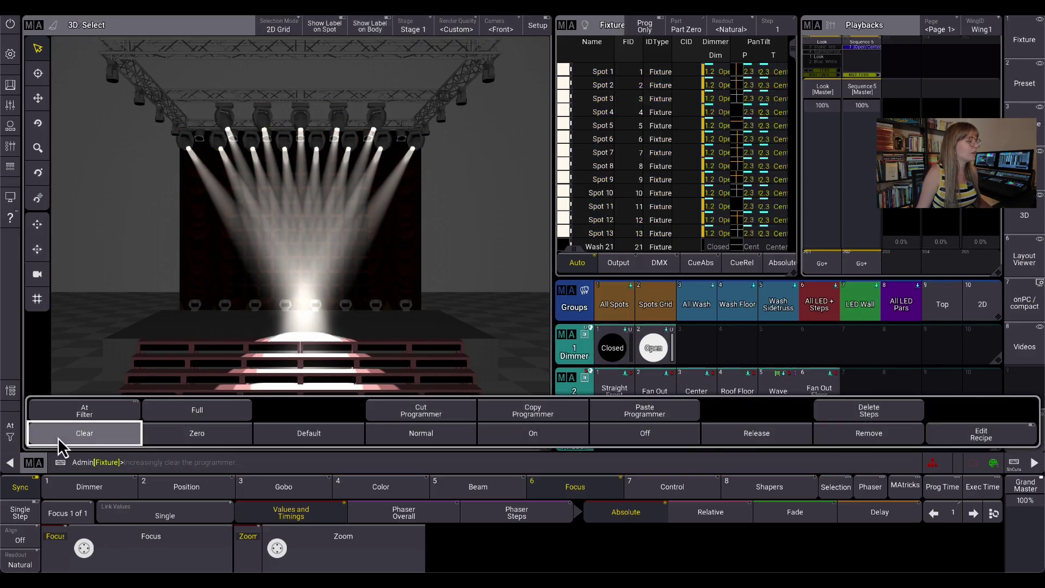
click(522, 469)
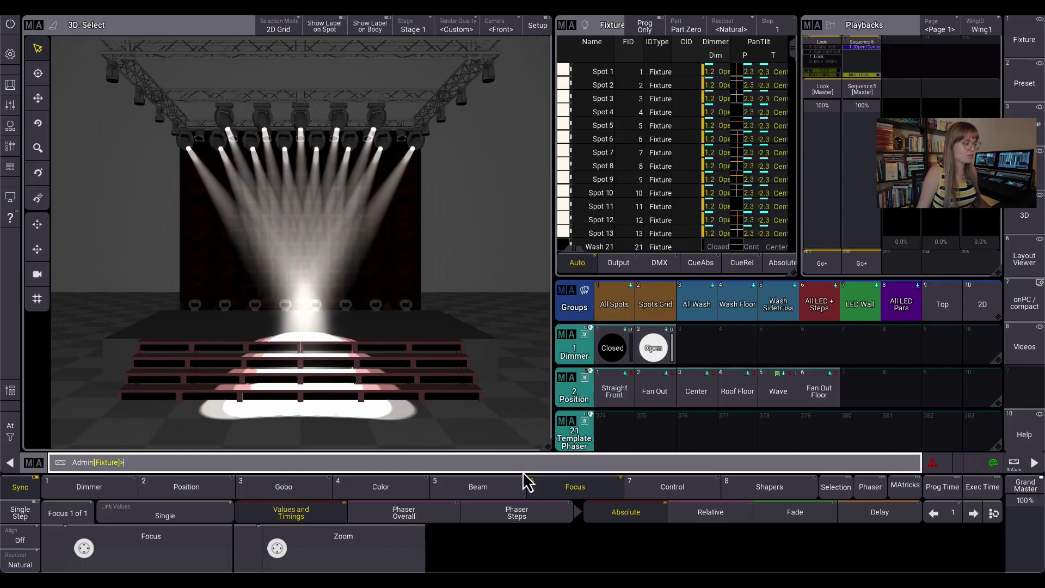
text(label)
key(Return)
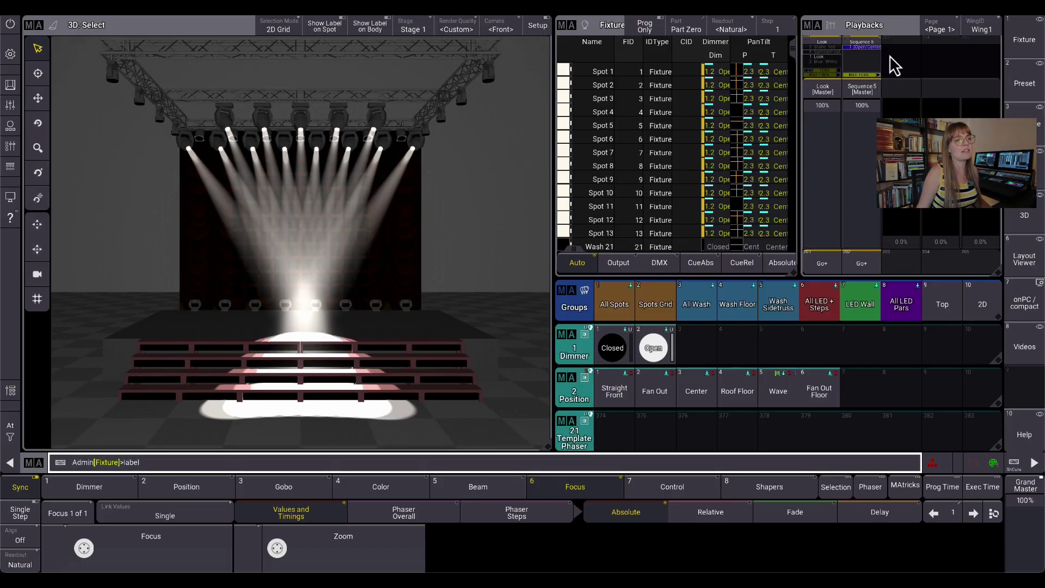
click(873, 58)
text(Base#2)
key(Return)
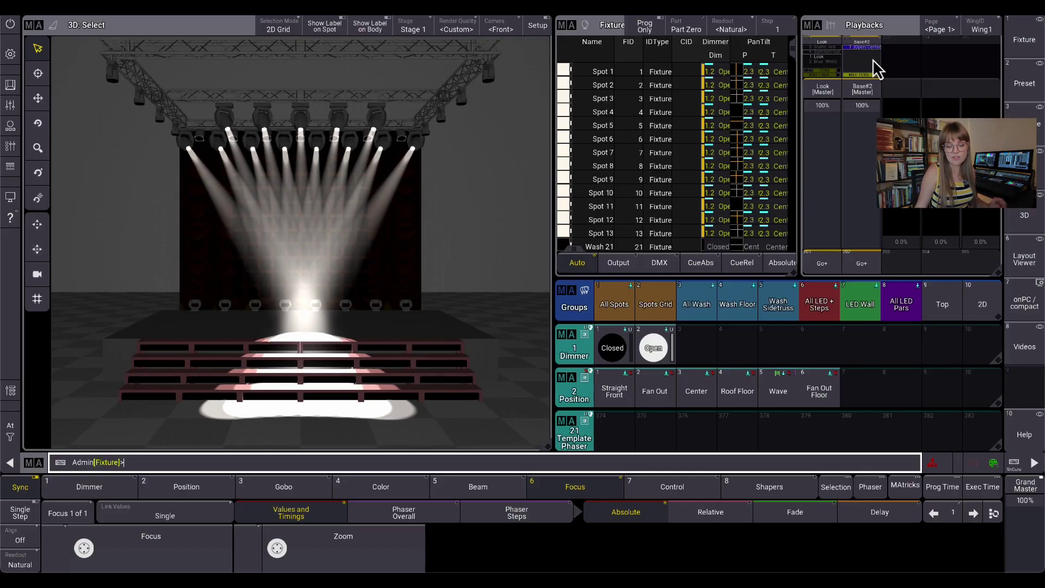
Apply the Circle template phaser (preset 7) to the Spots Grid spots.
click(663, 309)
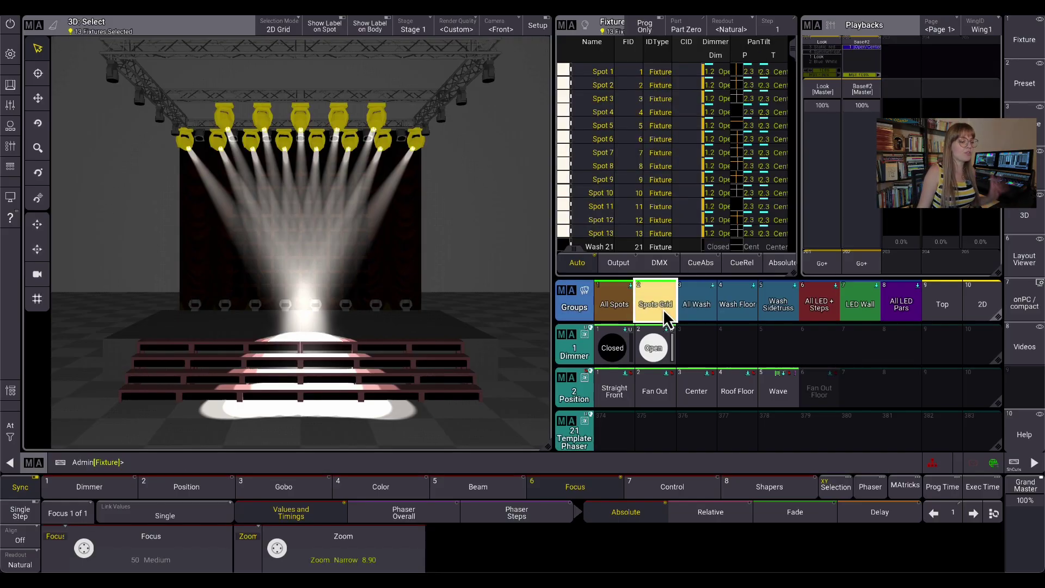
scroll(760, 429, up, 1)
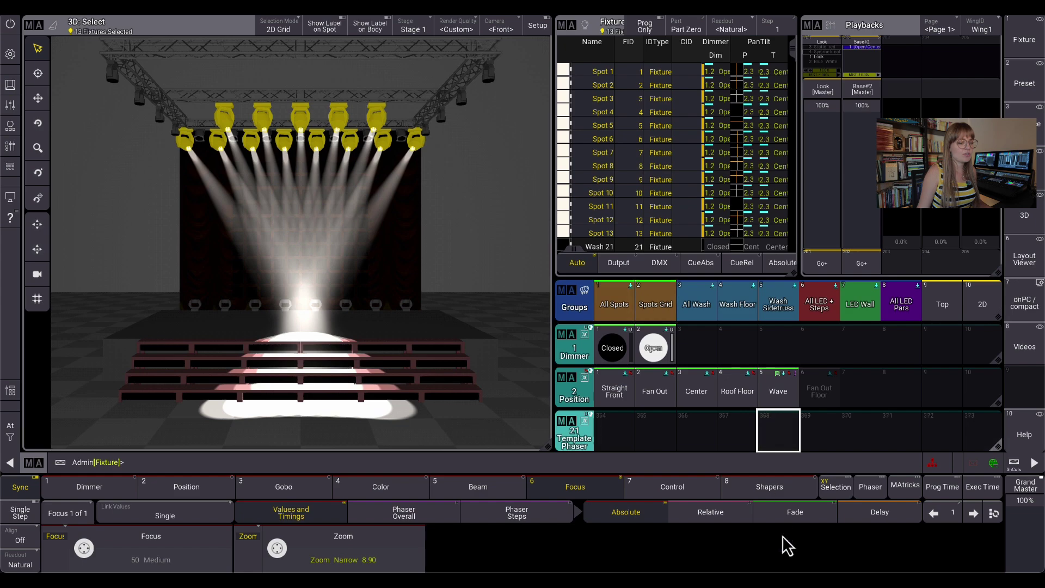
scroll(1010, 418, up, 5)
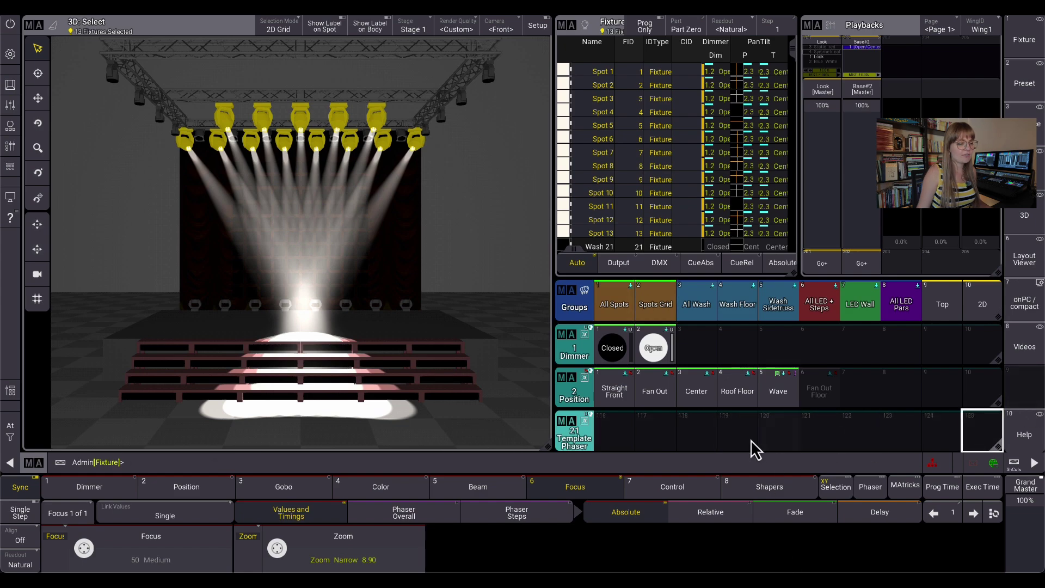
scroll(762, 435, up, 10)
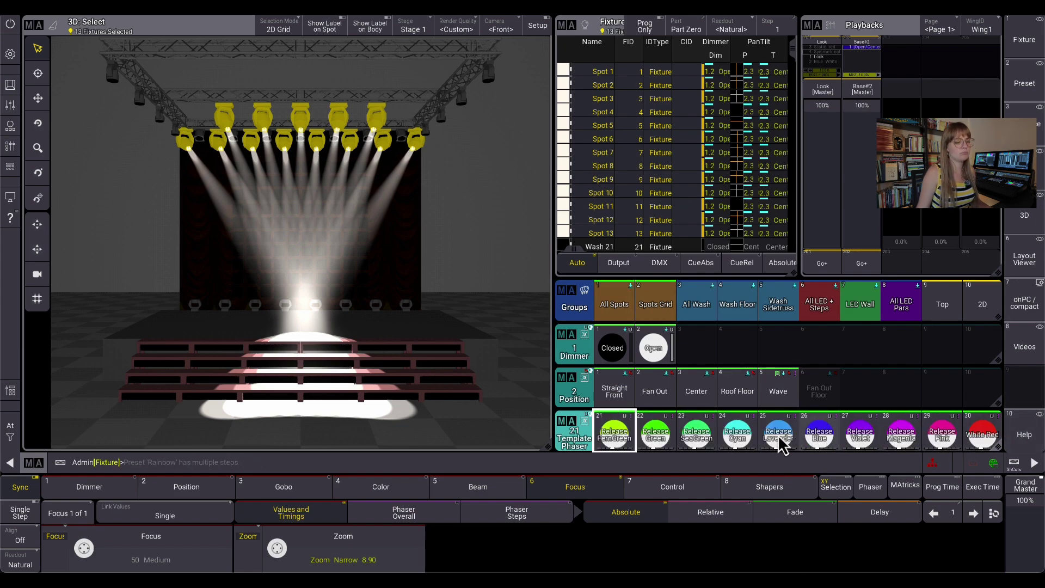
scroll(780, 443, up, 2)
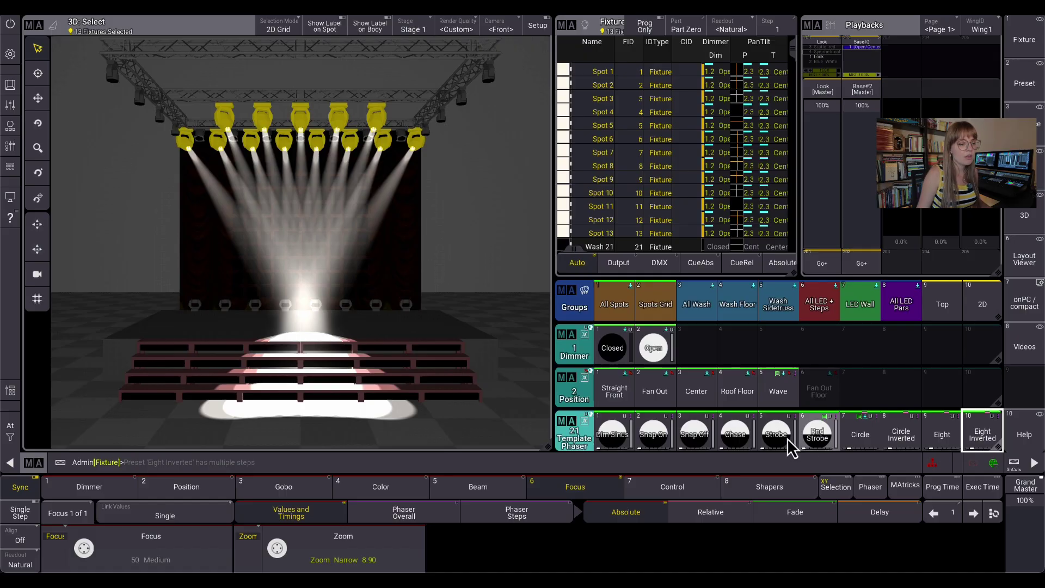
click(865, 438)
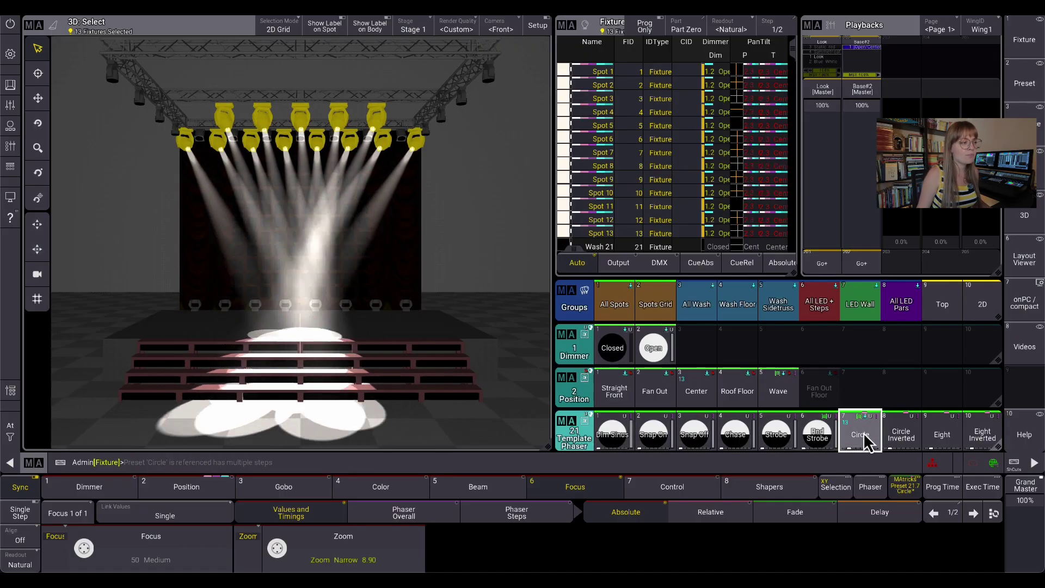
Store the circle phaser as Sequence 6 on executor 203.
text(store)
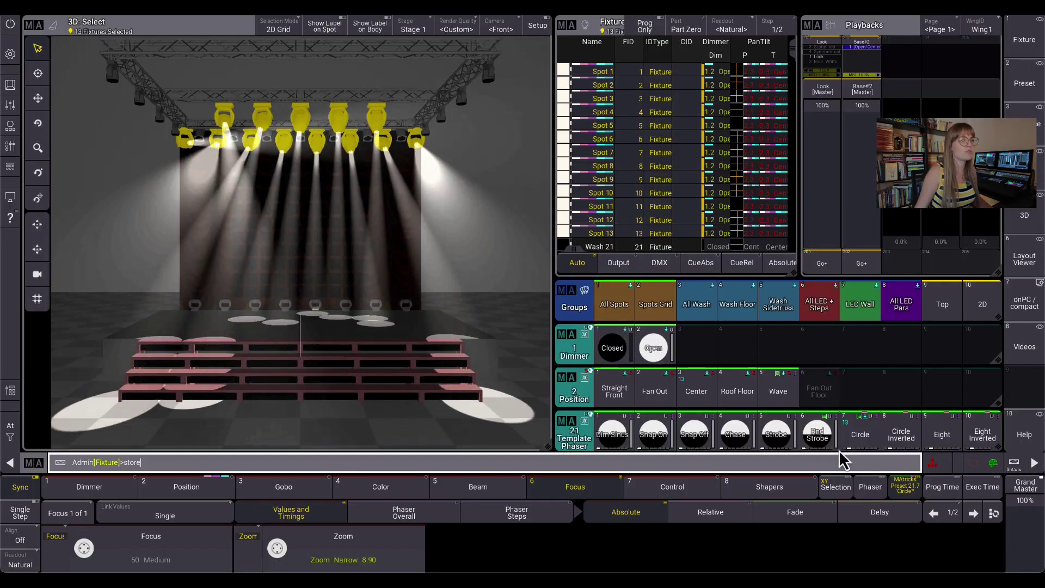
click(901, 87)
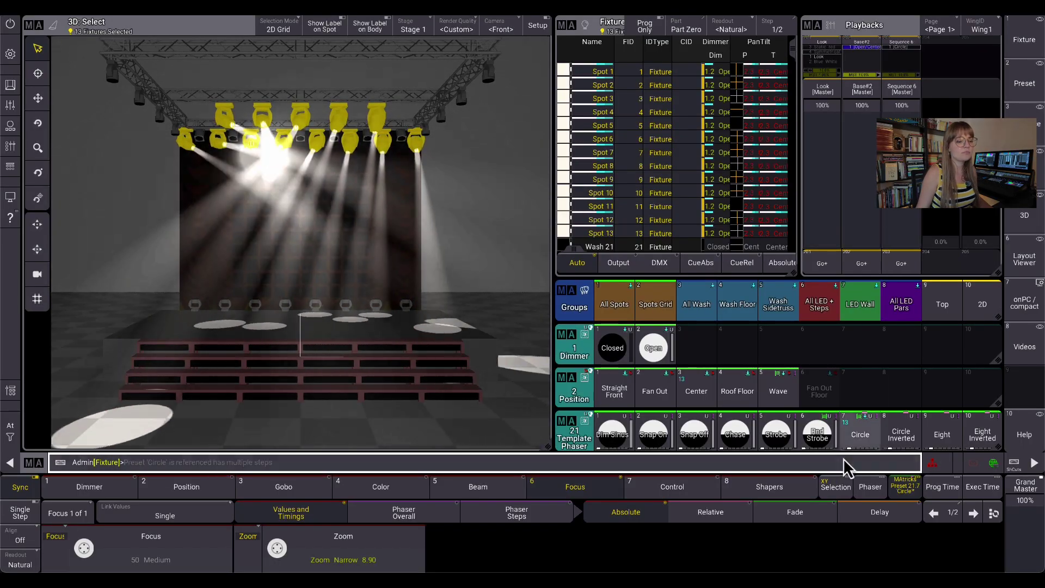
click(846, 464)
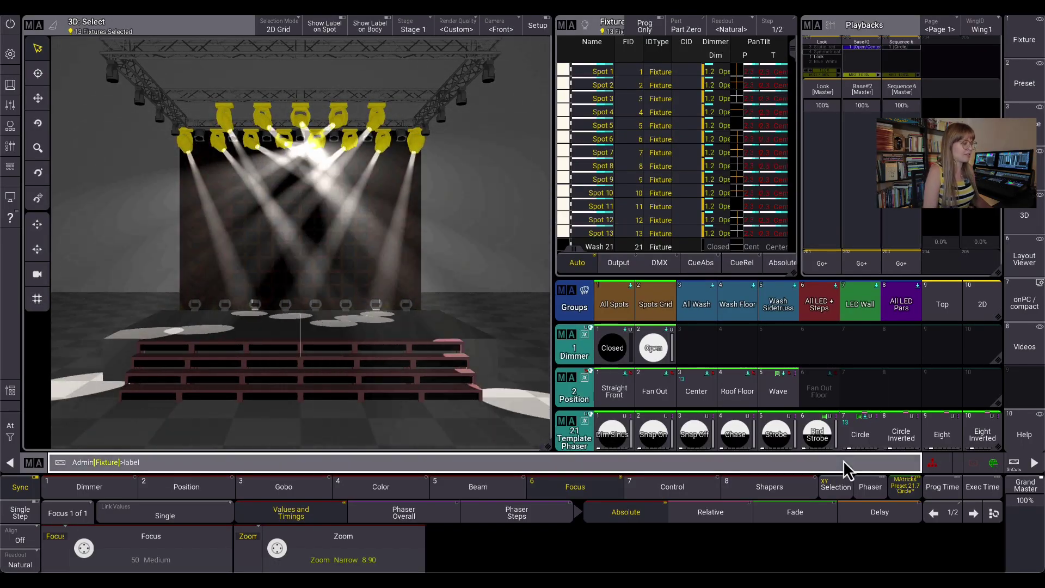
Label executor 203 'Circle Phaser' and clear the programmer.
click(918, 58)
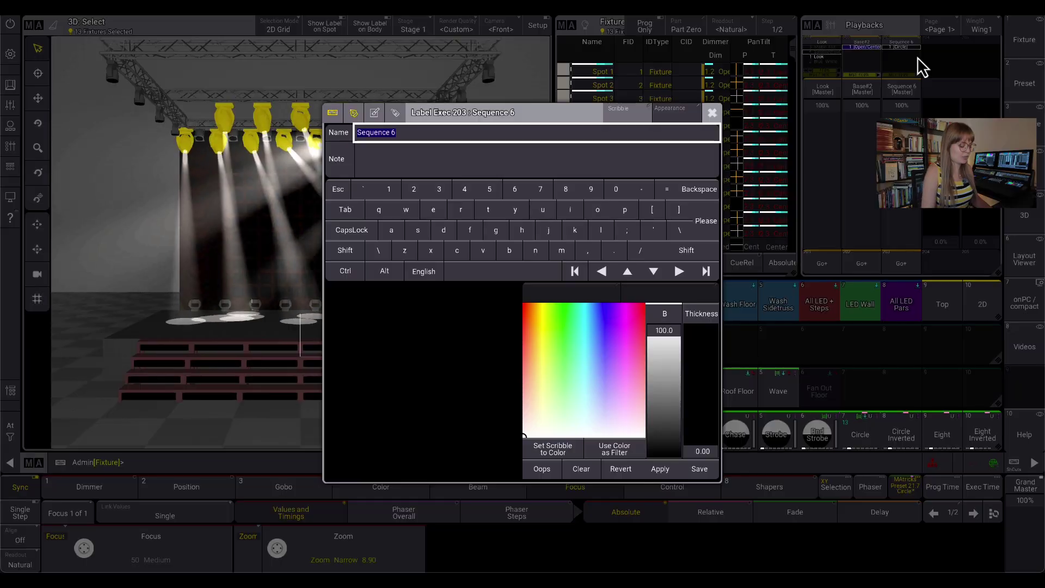
text(Circle Phaser)
key(Return)
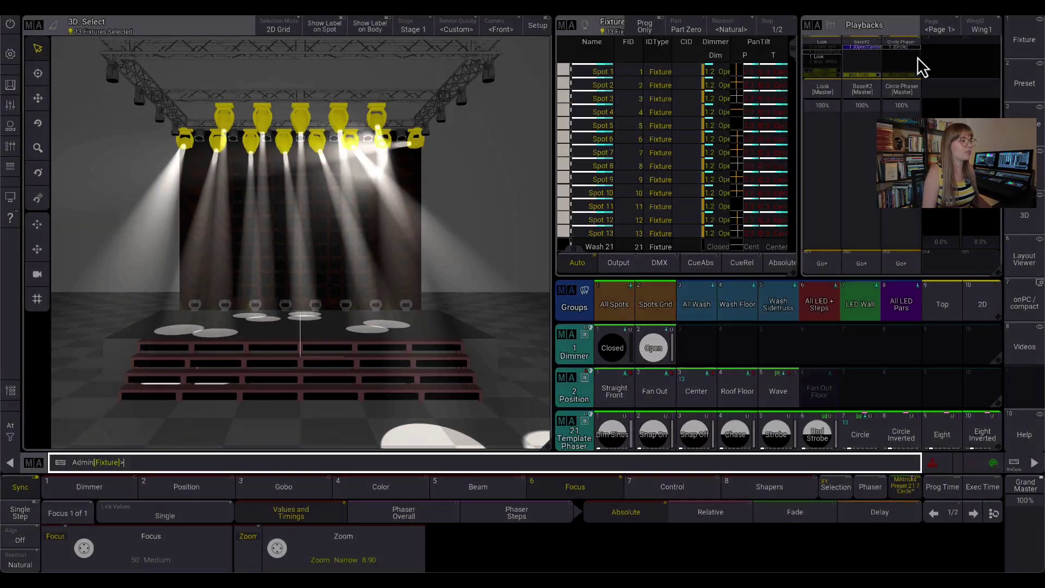
click(10, 433)
click(48, 439)
click(17, 442)
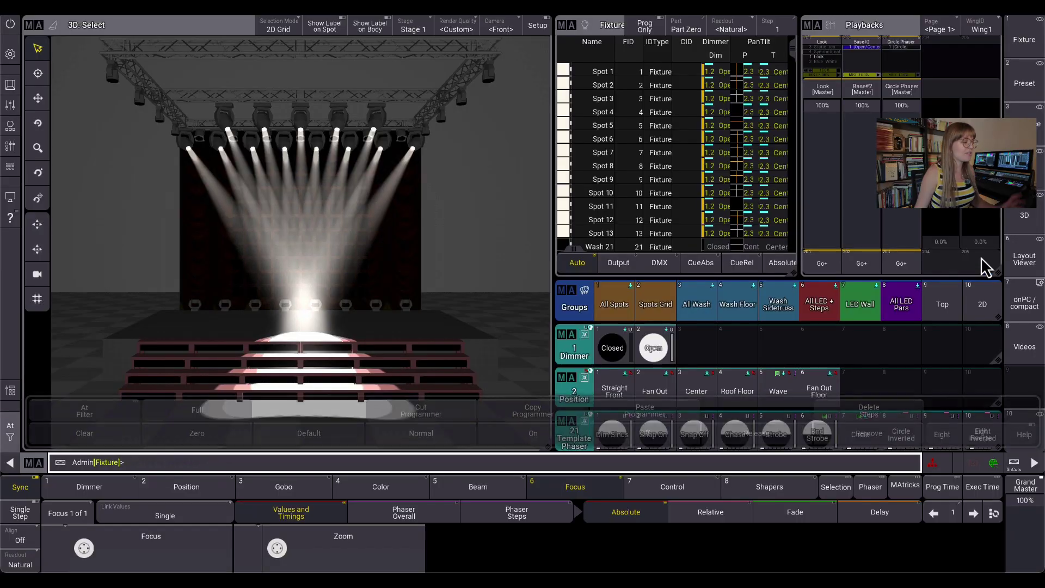
Test the Circle Phaser playback and change its fader function from Master to Temp.
click(903, 65)
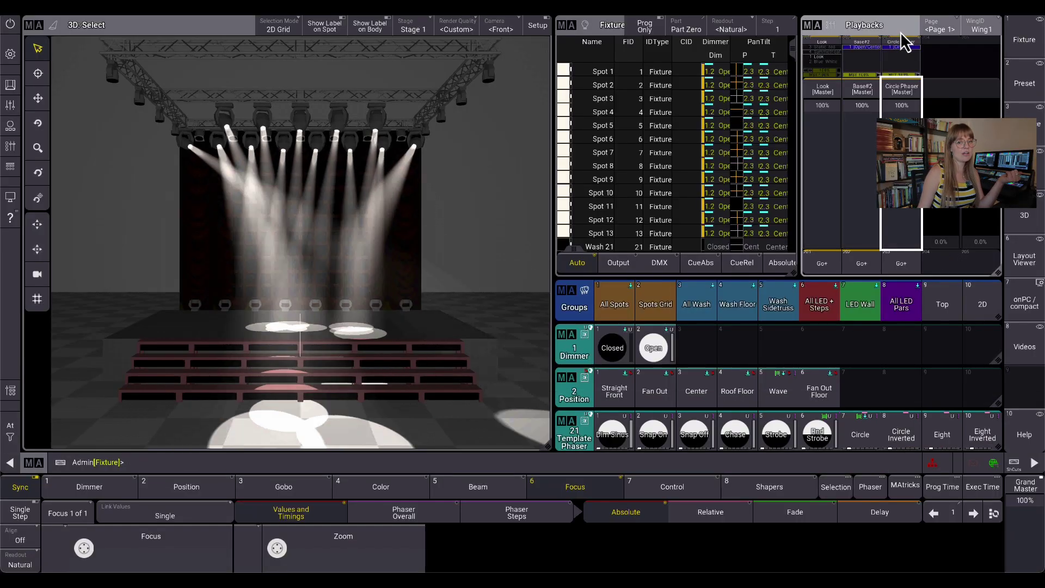
drag(904, 86, 905, 217)
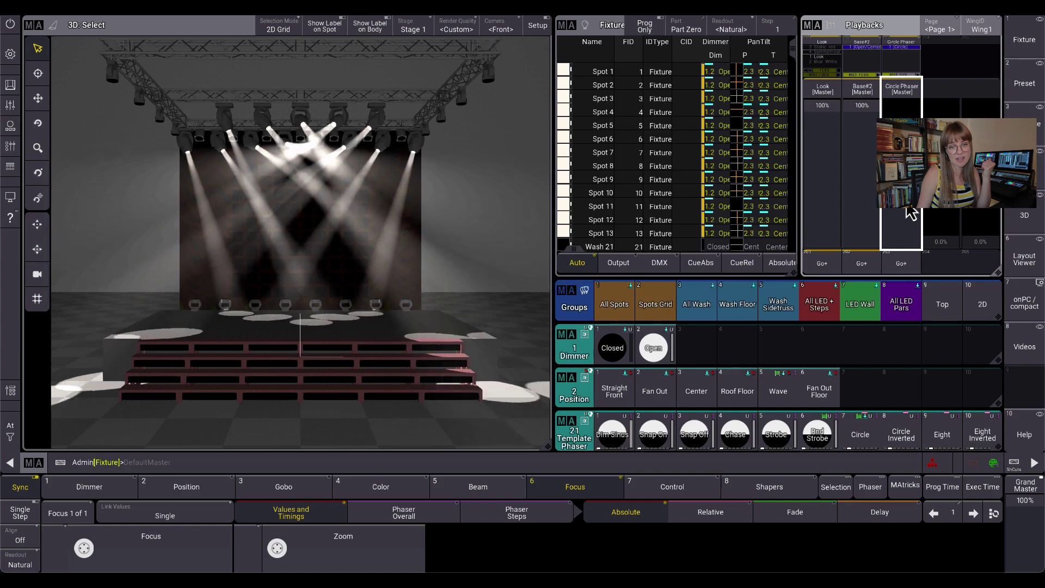
click(906, 60)
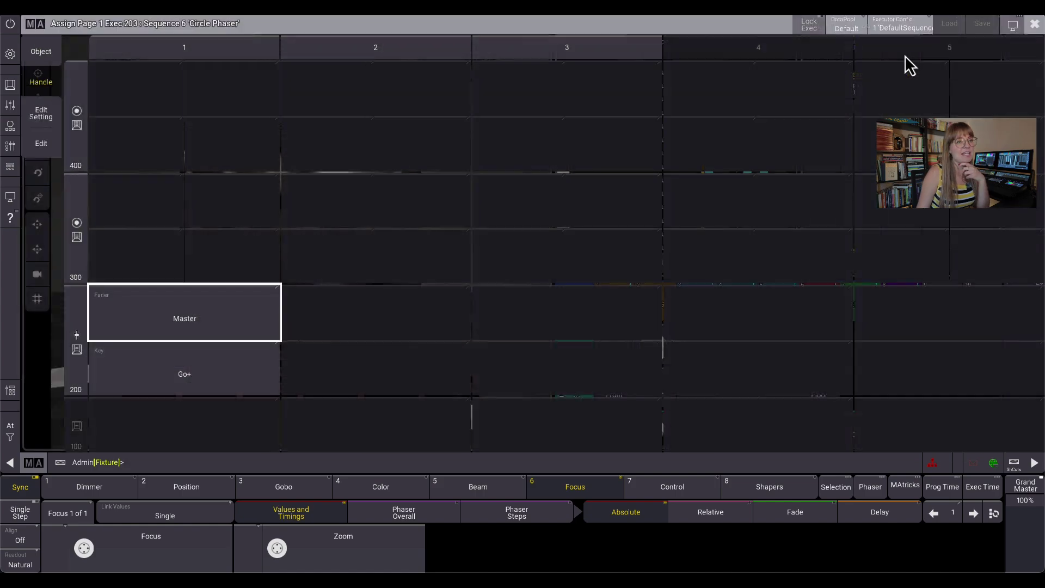
click(168, 329)
click(157, 417)
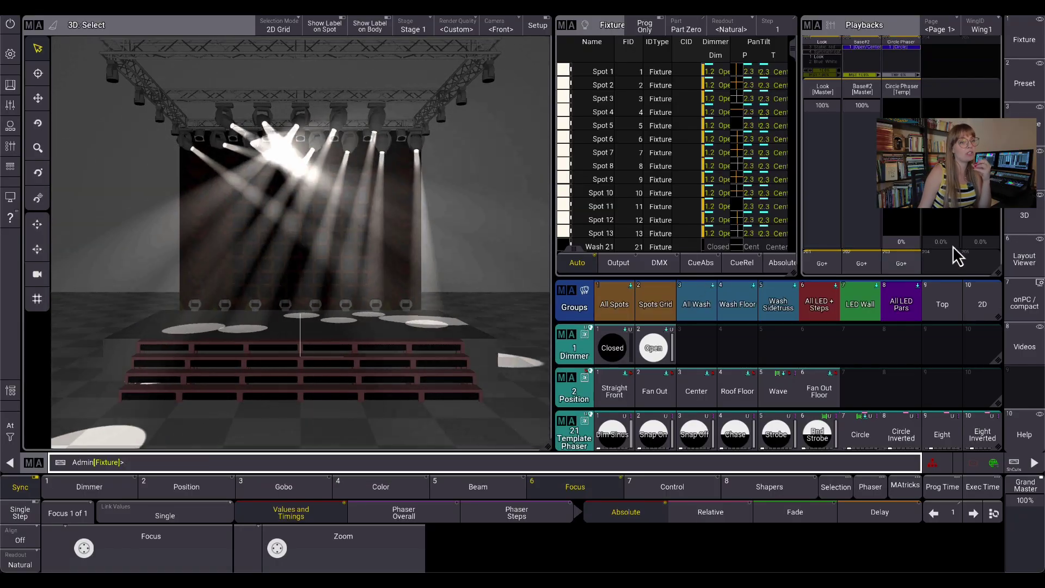
Raise the Circle Phaser Temp fader to 100% so the spots sweep in circles.
mouse_move(917, 247)
mouse_down()
mouse_move(920, 79)
mouse_move(904, 247)
mouse_up()
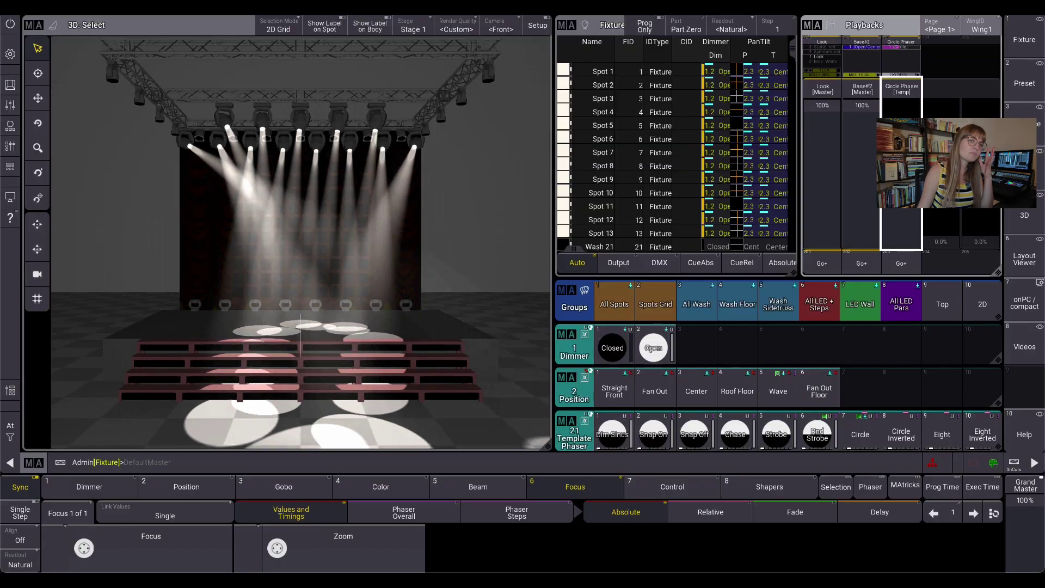
click(254, 468)
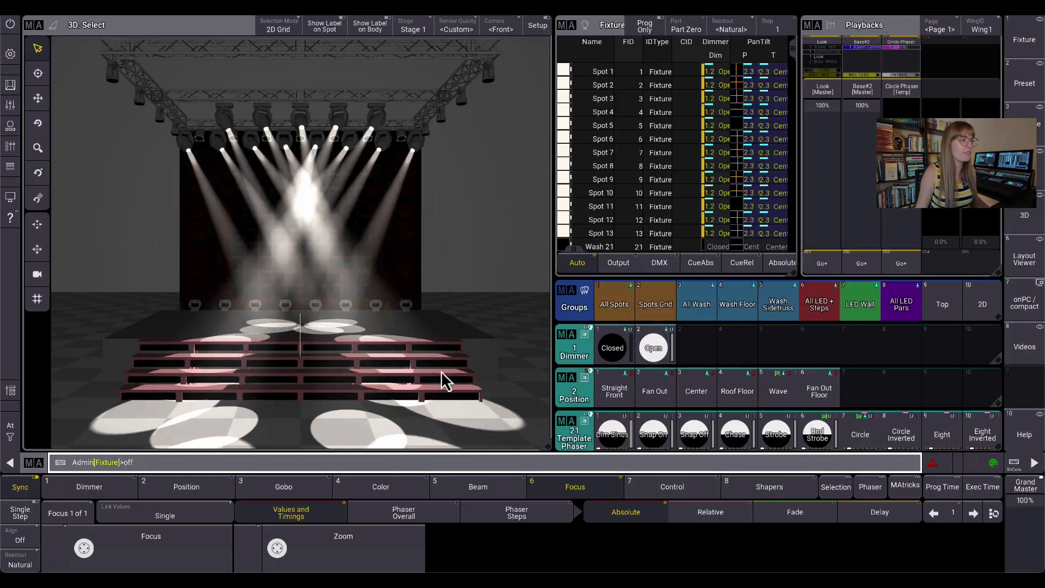
Switch the Circle Phaser off and open empty Template Phaser preset 125 for editing.
text(off)
click(906, 87)
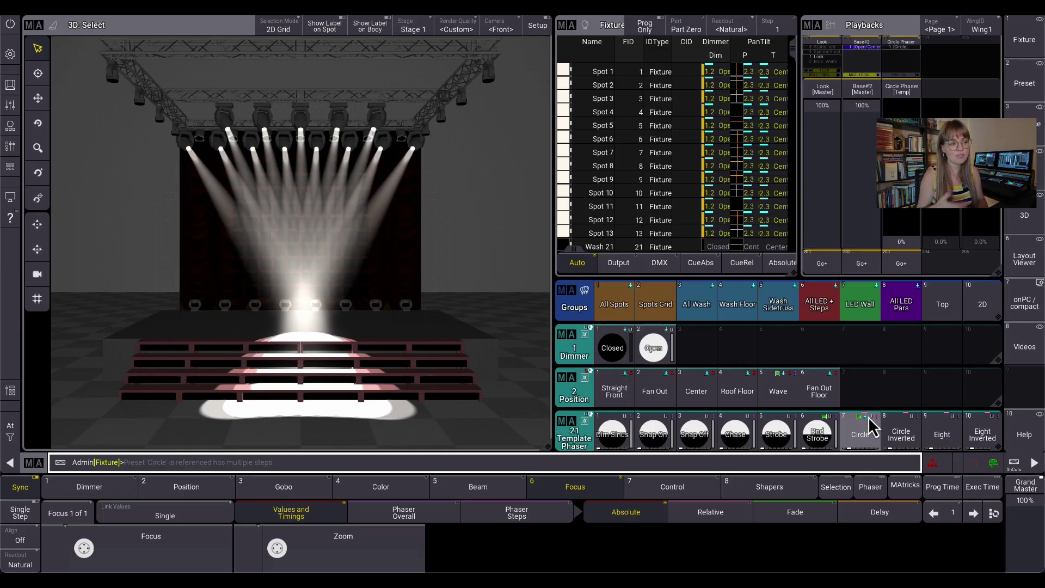
drag(949, 448, 505, 465)
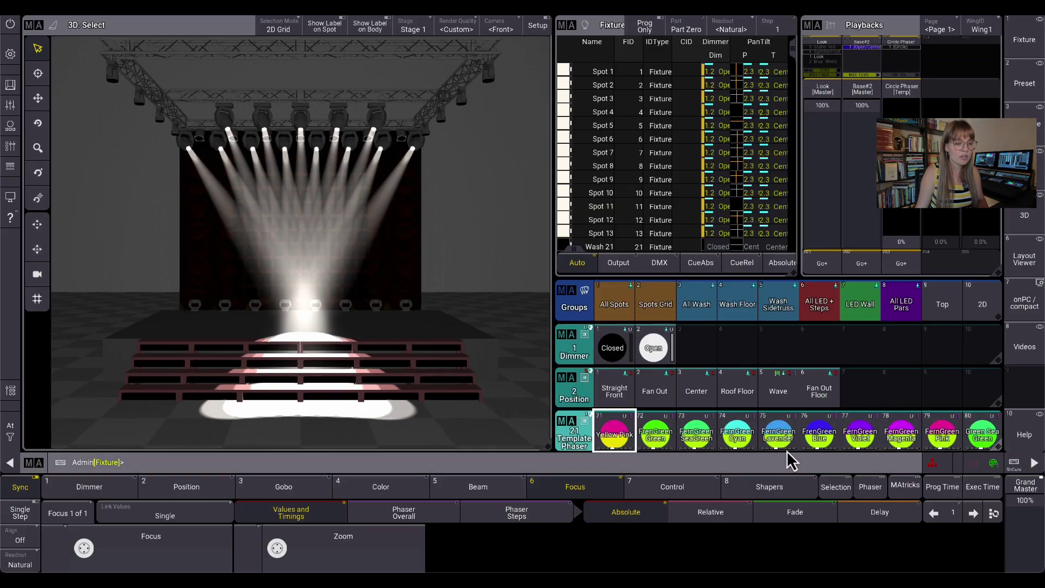
drag(687, 442, 652, 420)
Add a recipe to preset 125 applying a circle Template Phaser to group Spots Grid.
click(86, 95)
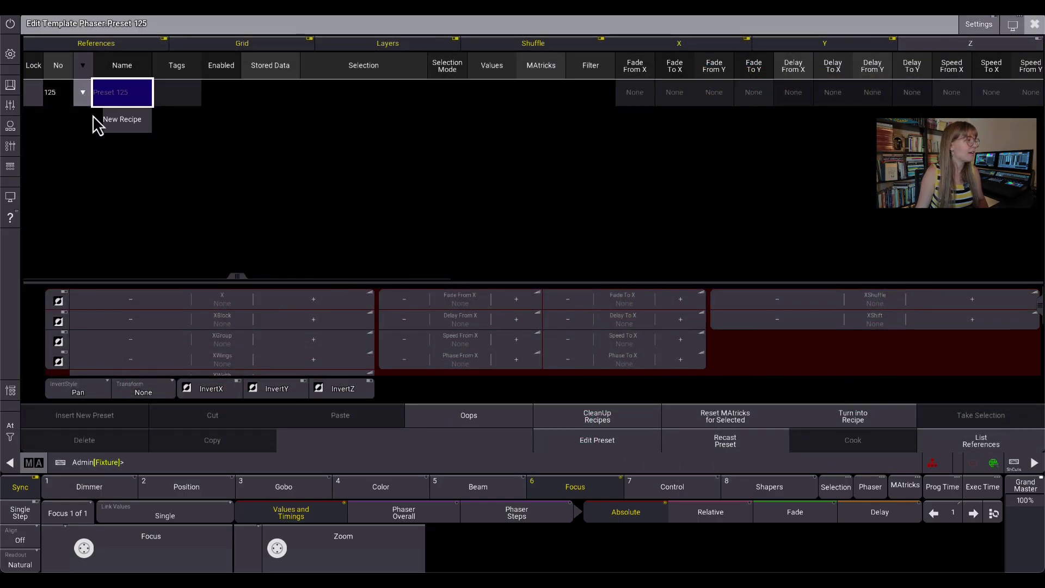
click(131, 124)
click(244, 101)
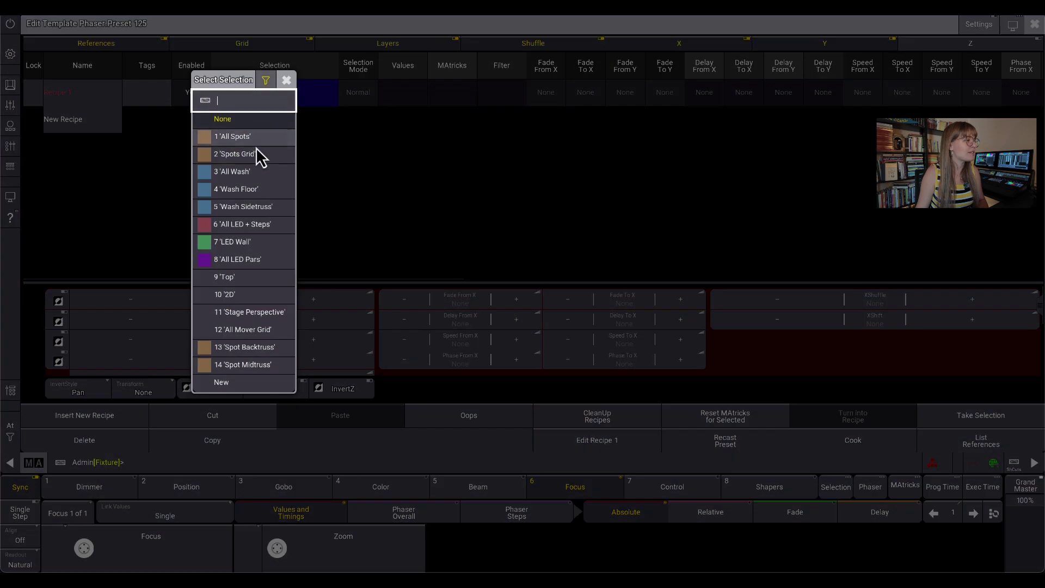
click(256, 154)
click(401, 100)
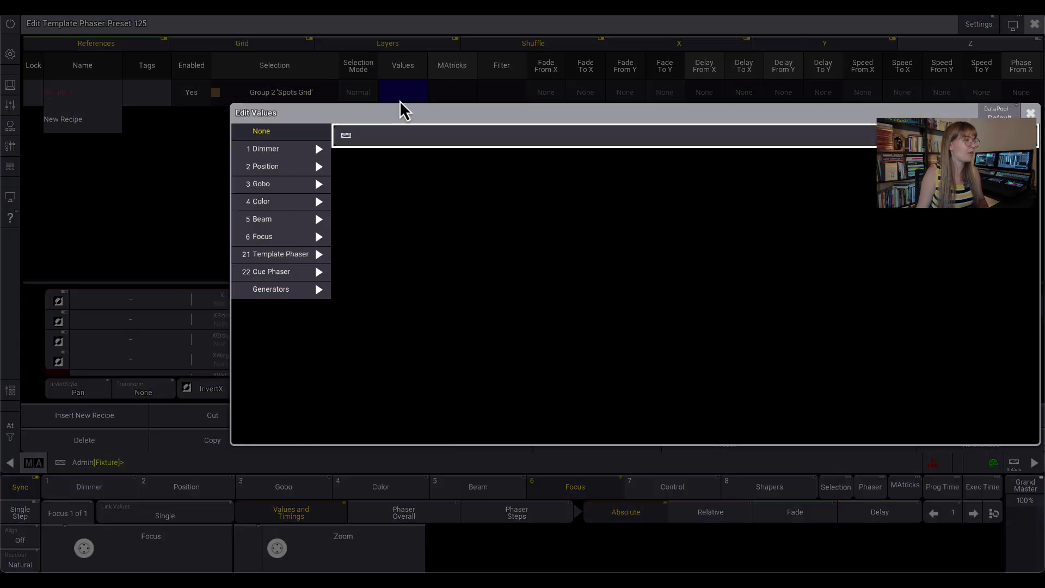
click(280, 254)
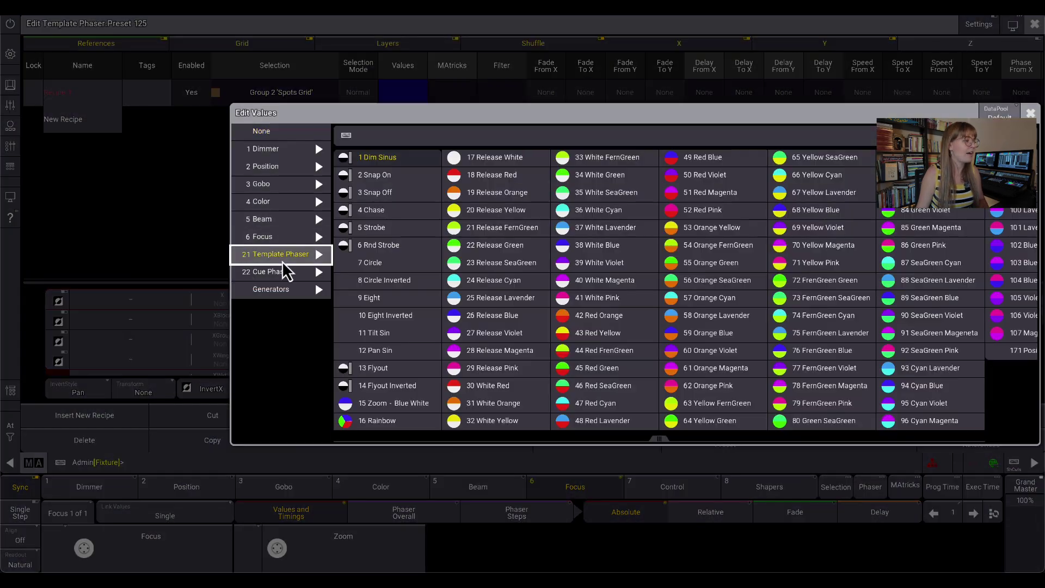
click(394, 279)
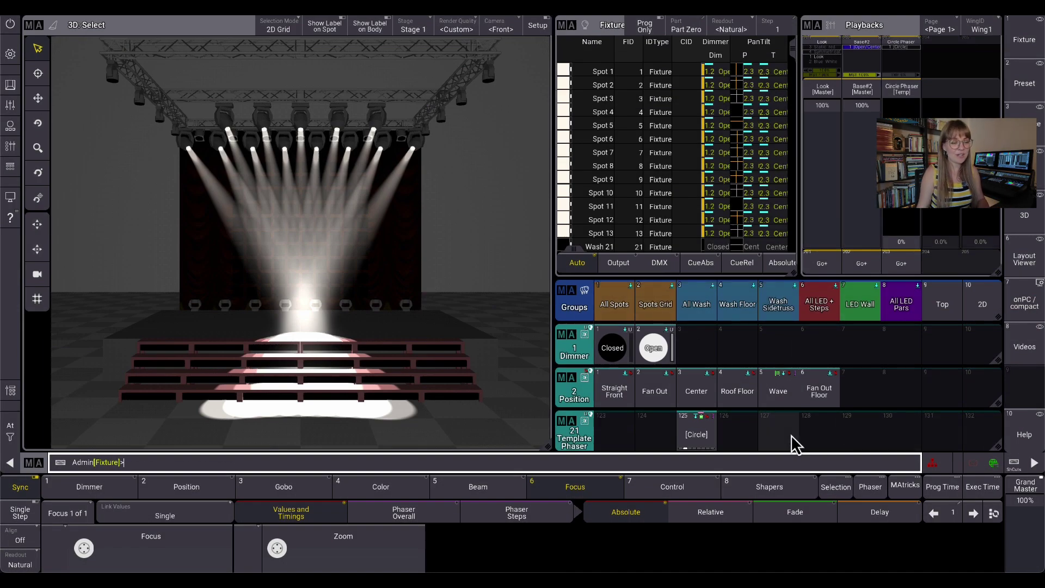
Assign the [Circle] preset 21.125 to executor 204 and raise its Temp fader.
drag(707, 436, 948, 265)
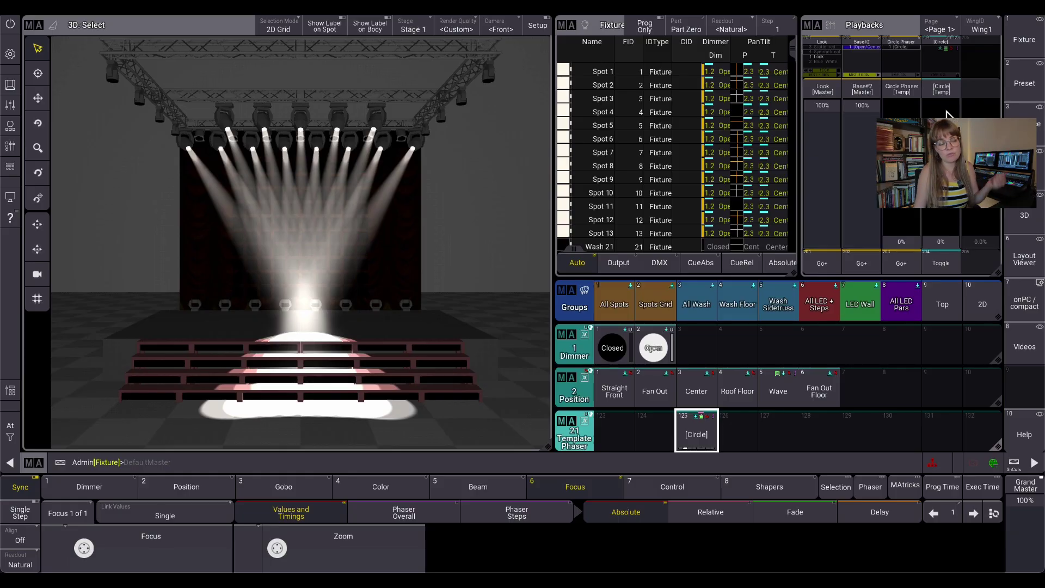
click(936, 226)
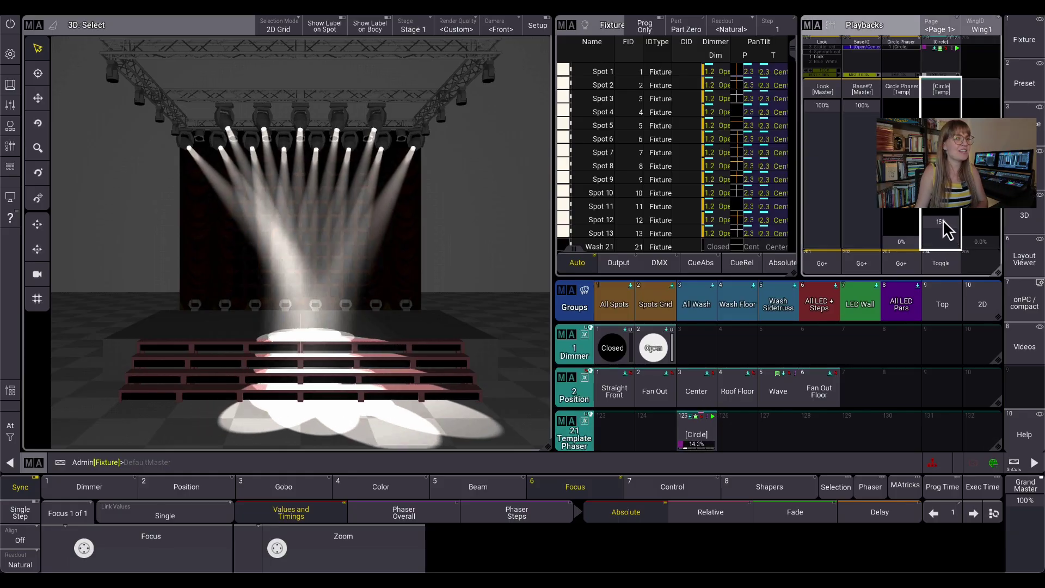
drag(941, 224, 941, 170)
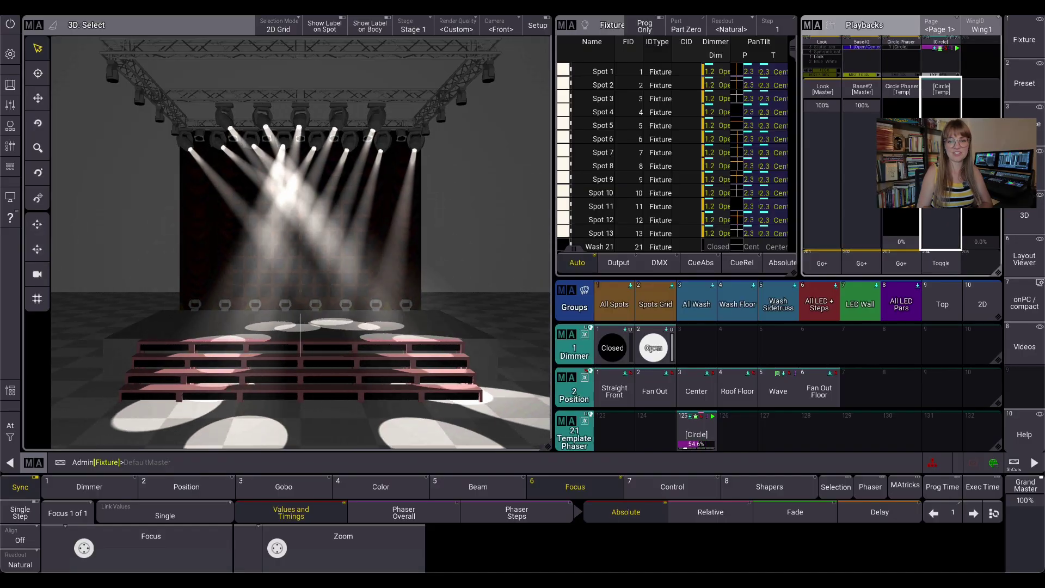